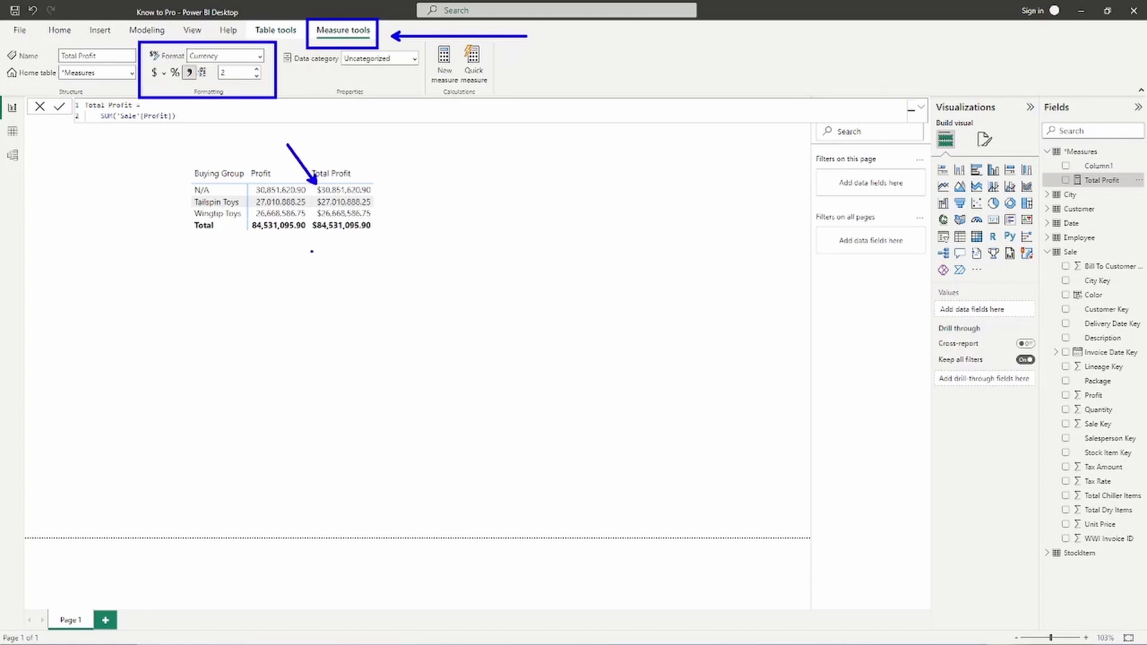
Apply $ English (United States) currency to the Total Profit measure, try one decimal place, and restore two decimal places.
left_click(164, 73)
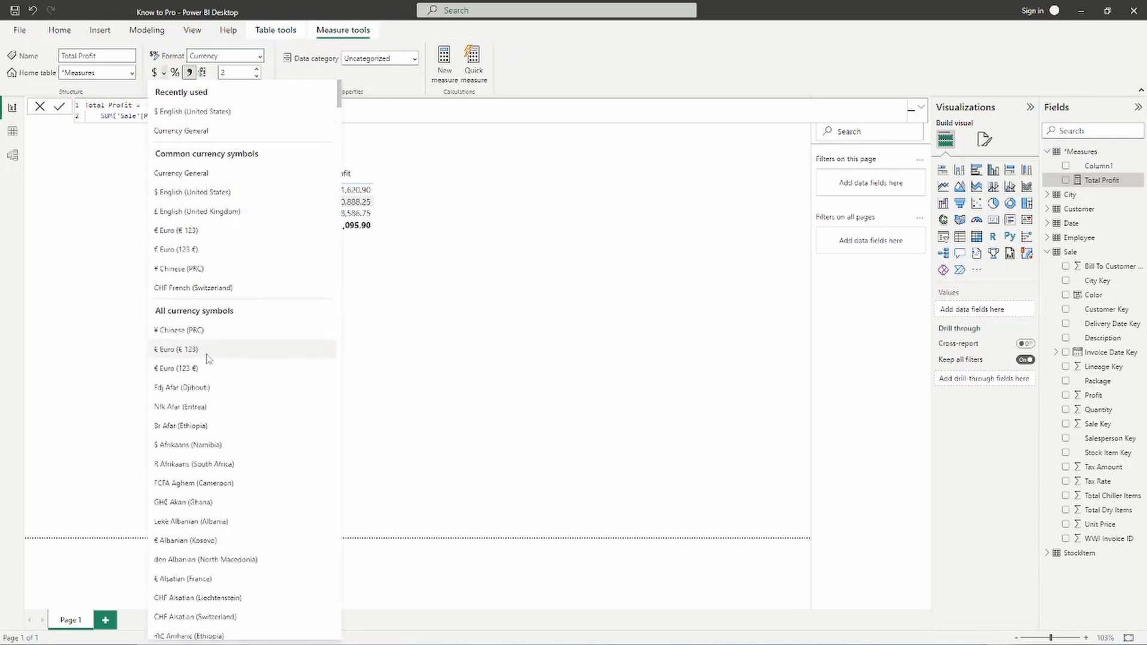
left_click(215, 112)
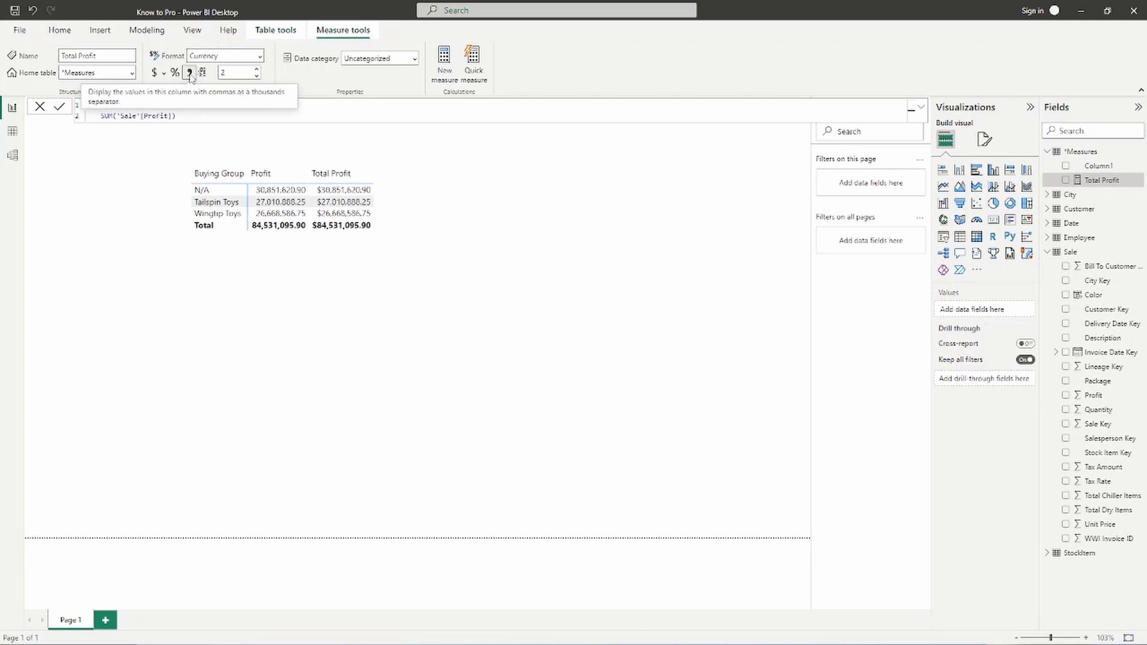
left_click(190, 76)
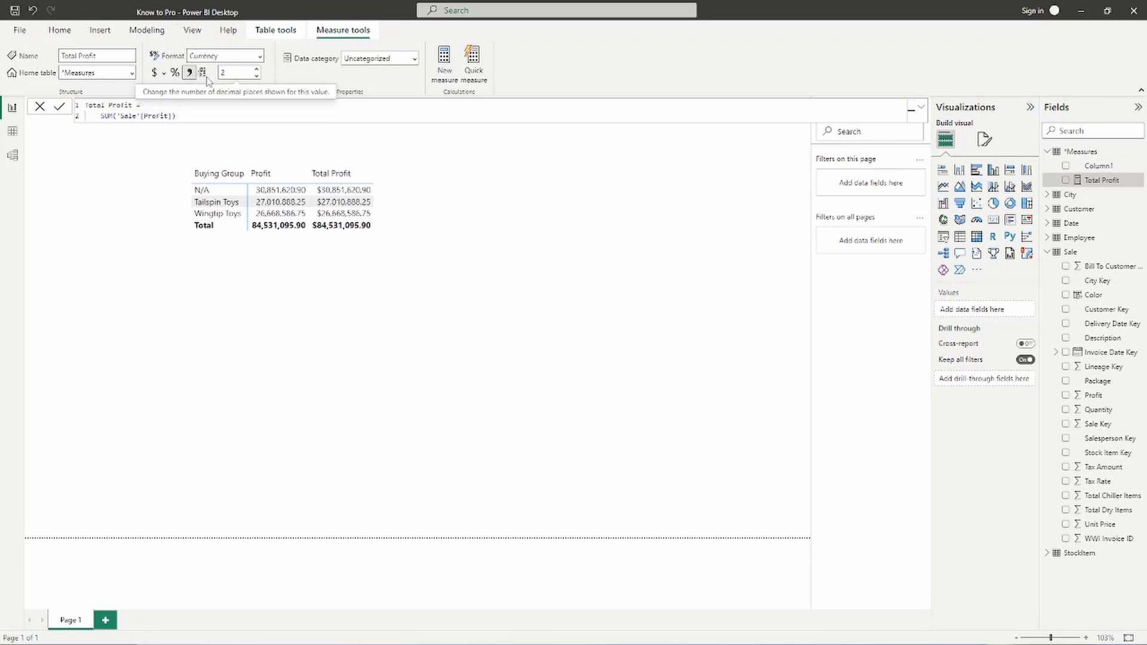
left_click(257, 77)
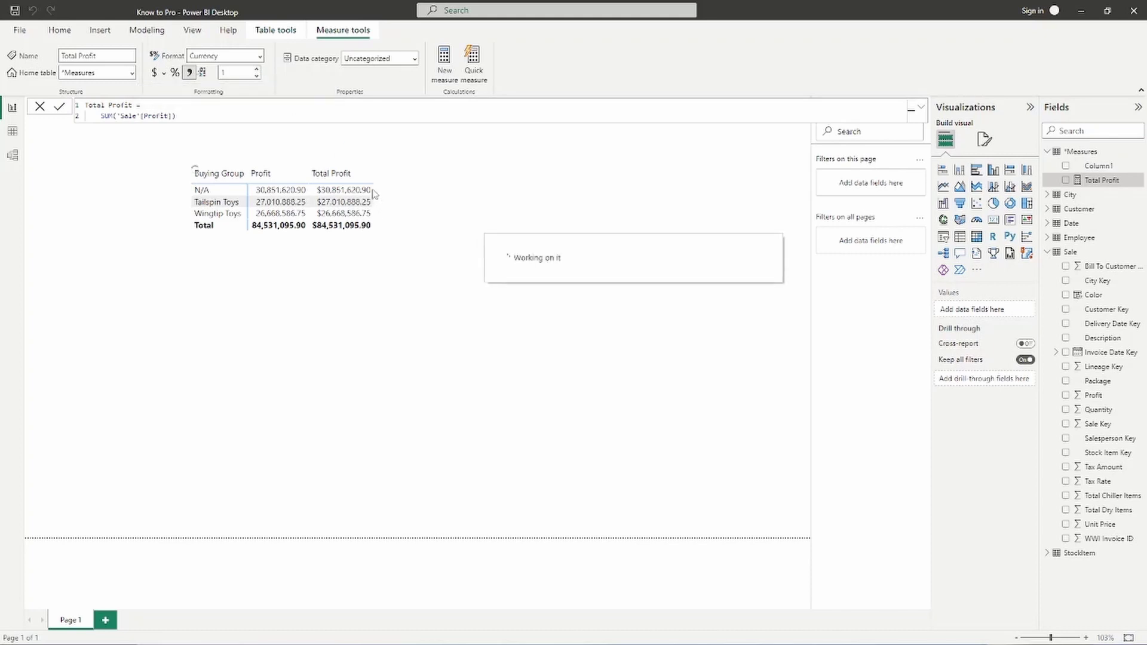
left_click(258, 75)
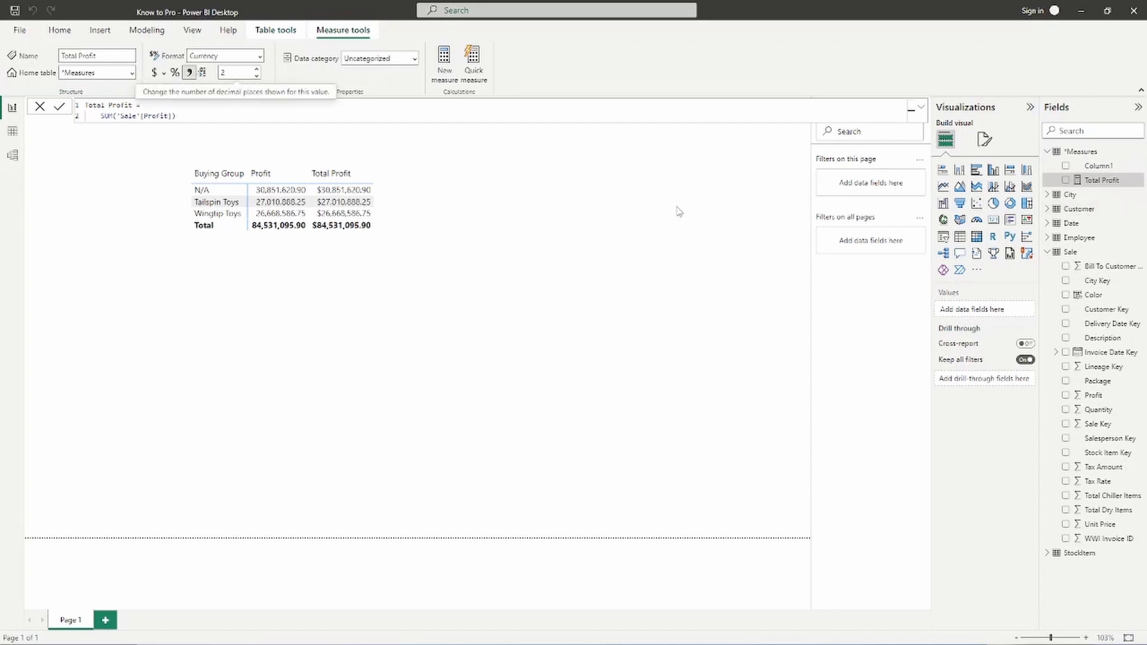
Create a new measure in the *Measures table named Profit 2 and begin its formula with the CALCULATE function.
right_click(1076, 156)
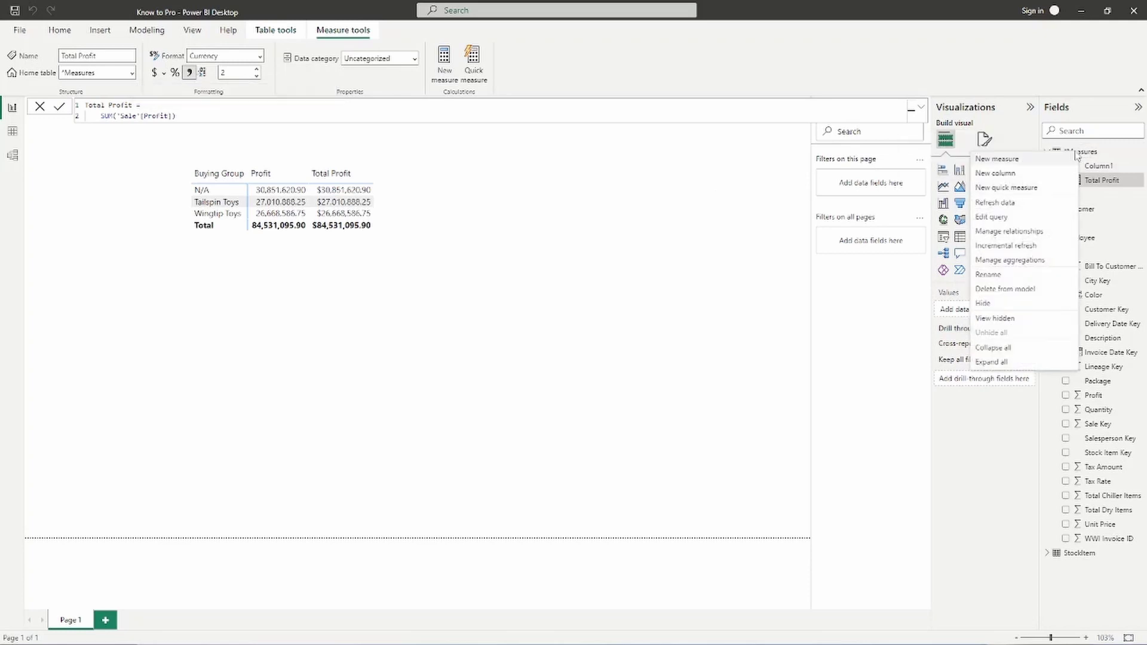
left_click(1030, 161)
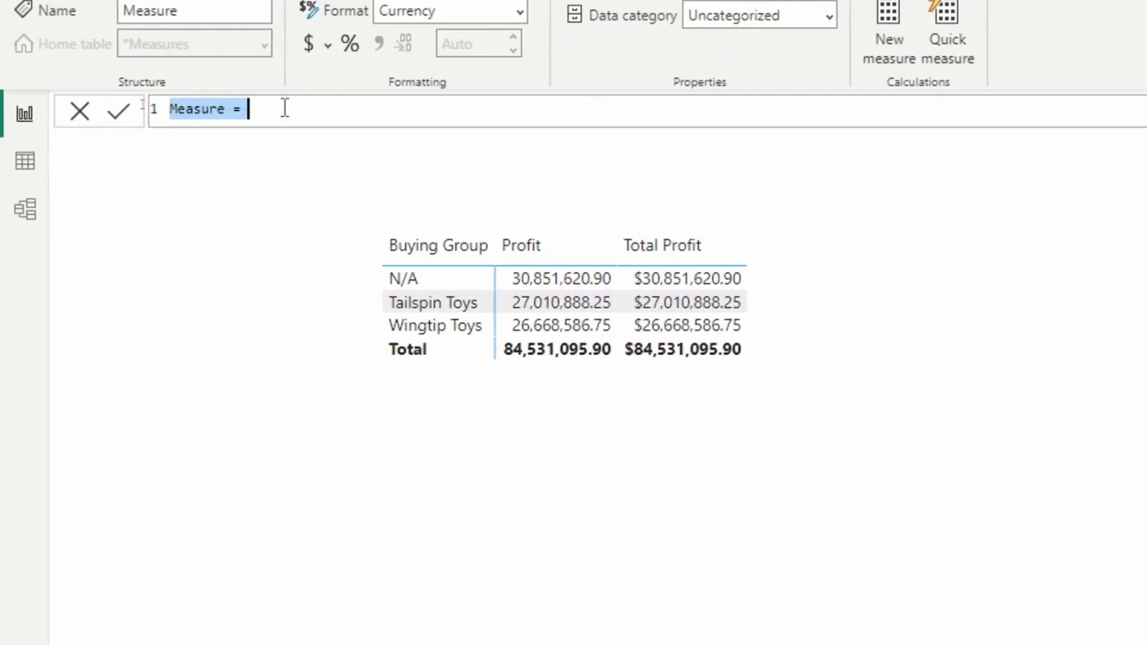
type("Profit 2")
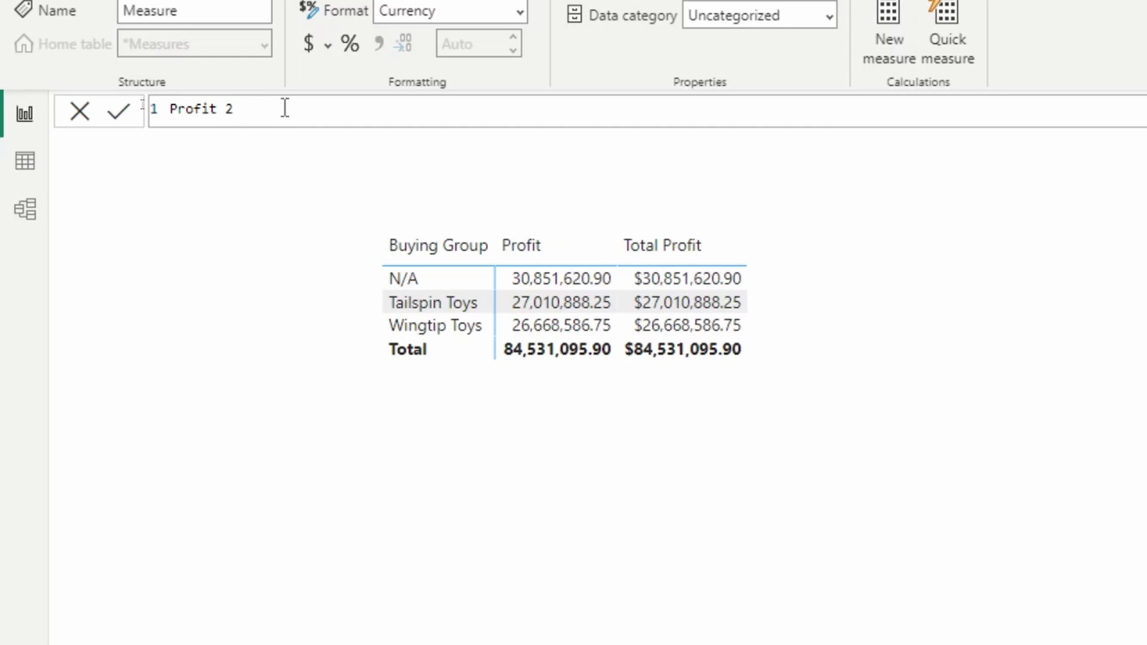
type("=")
key("shift+Return")
key("Tab")
type("Ca")
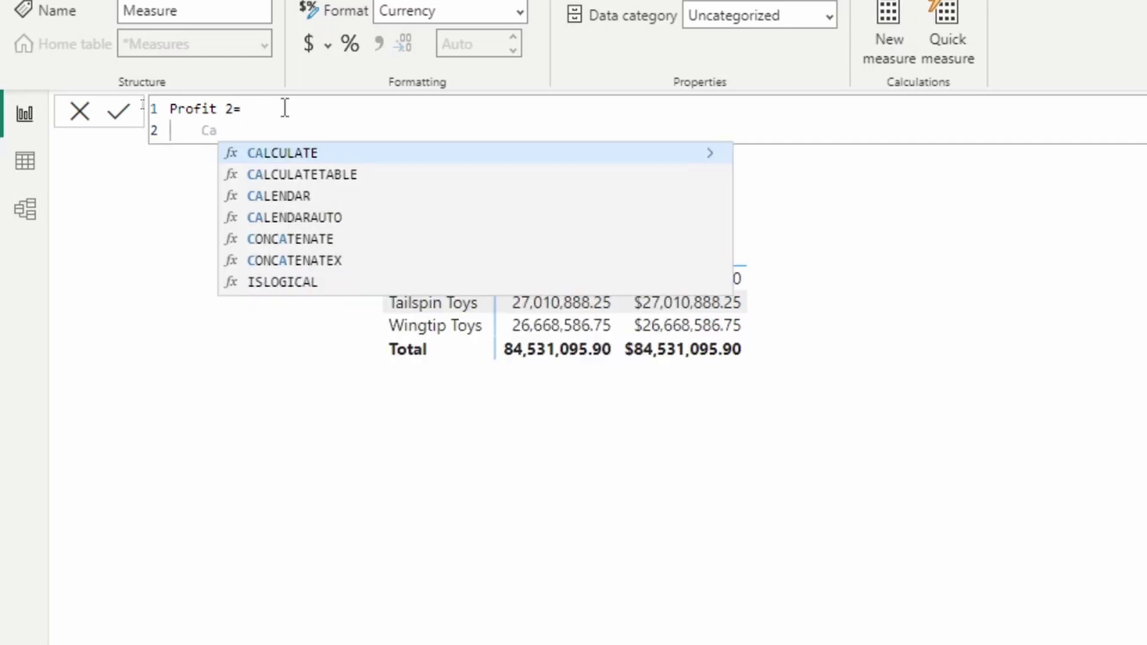
key("Tab")
key("shift+Return")
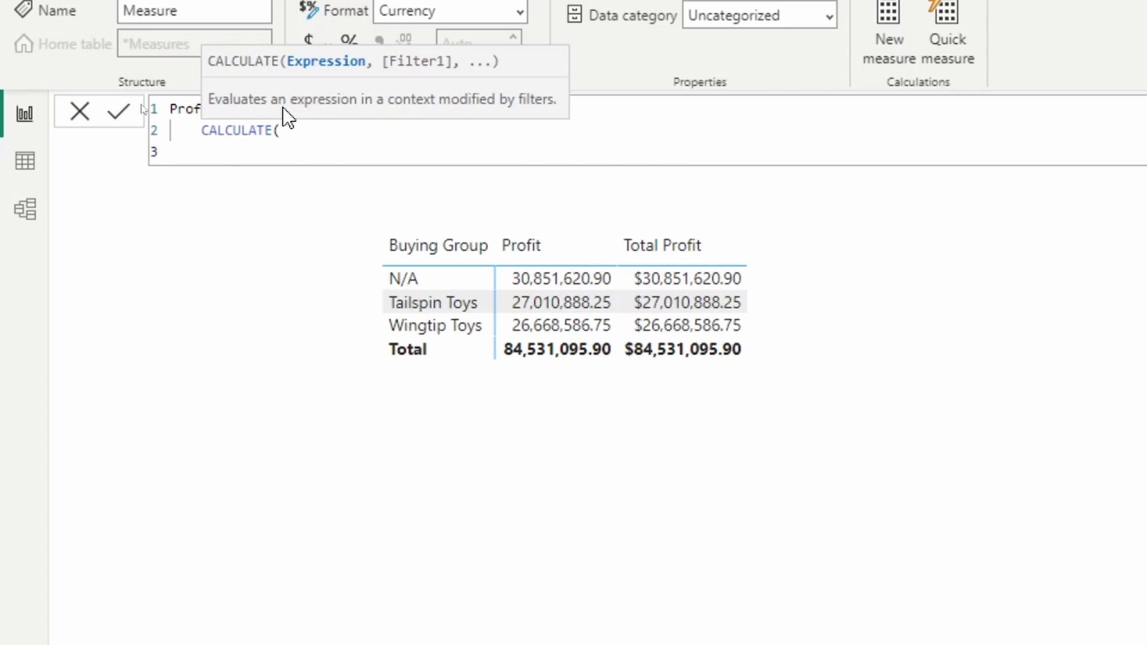
Complete the CALCULATE expression with the fully qualified '*Measures'[Total Profit] reference and commit the measure.
type("'")
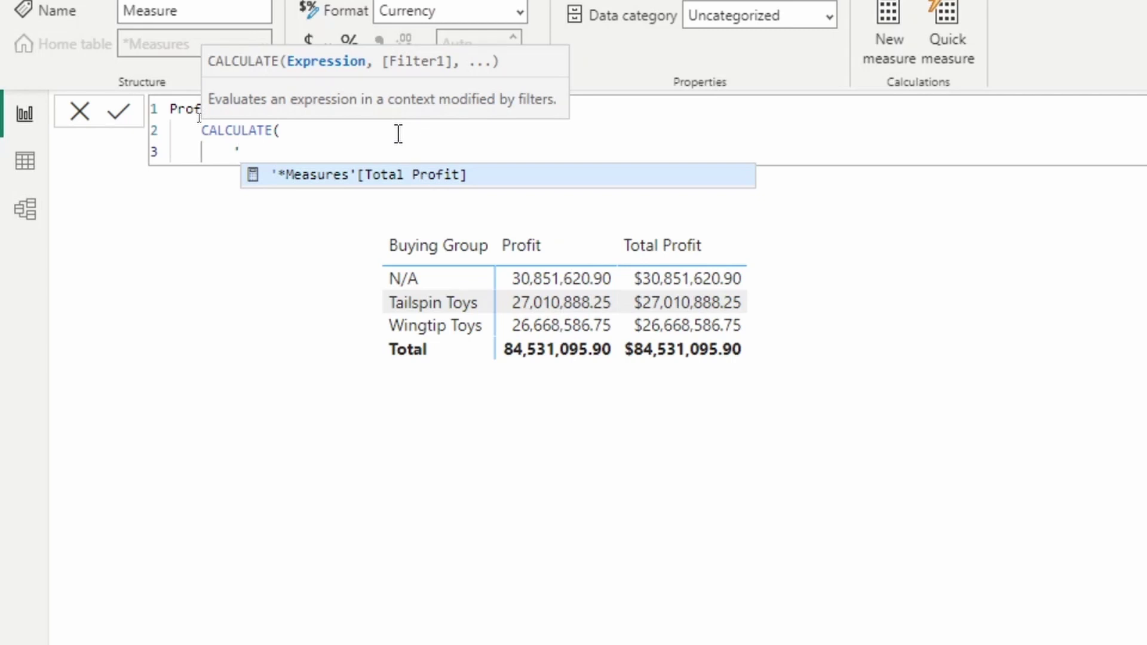
key("BackSpace")
type("[")
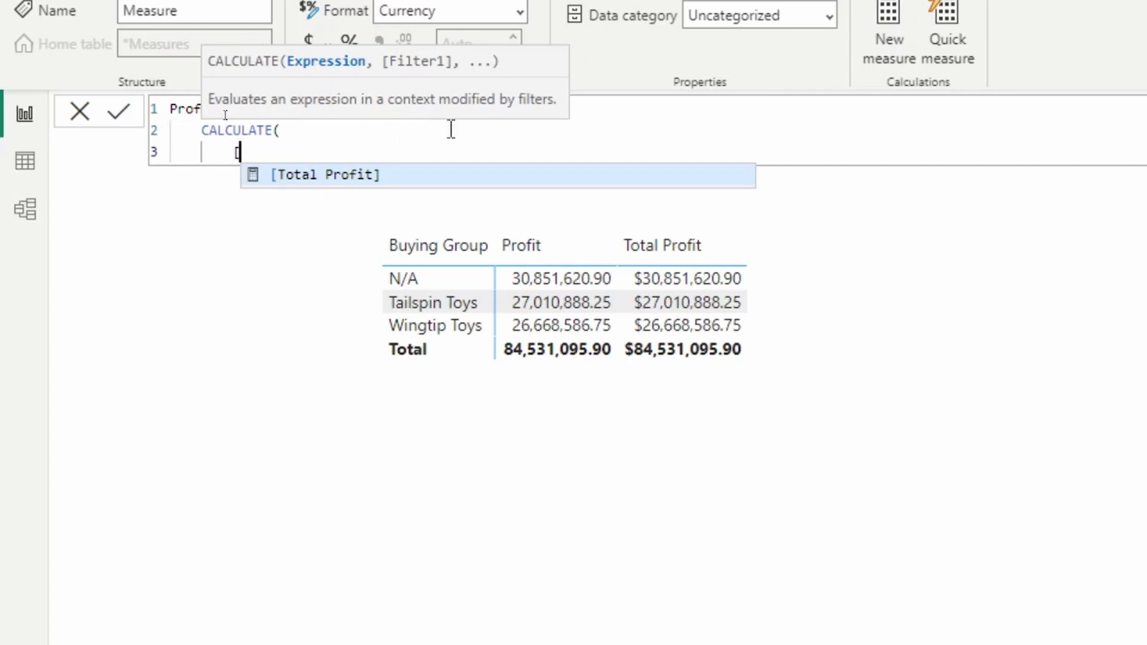
key("BackSpace")
type("'")
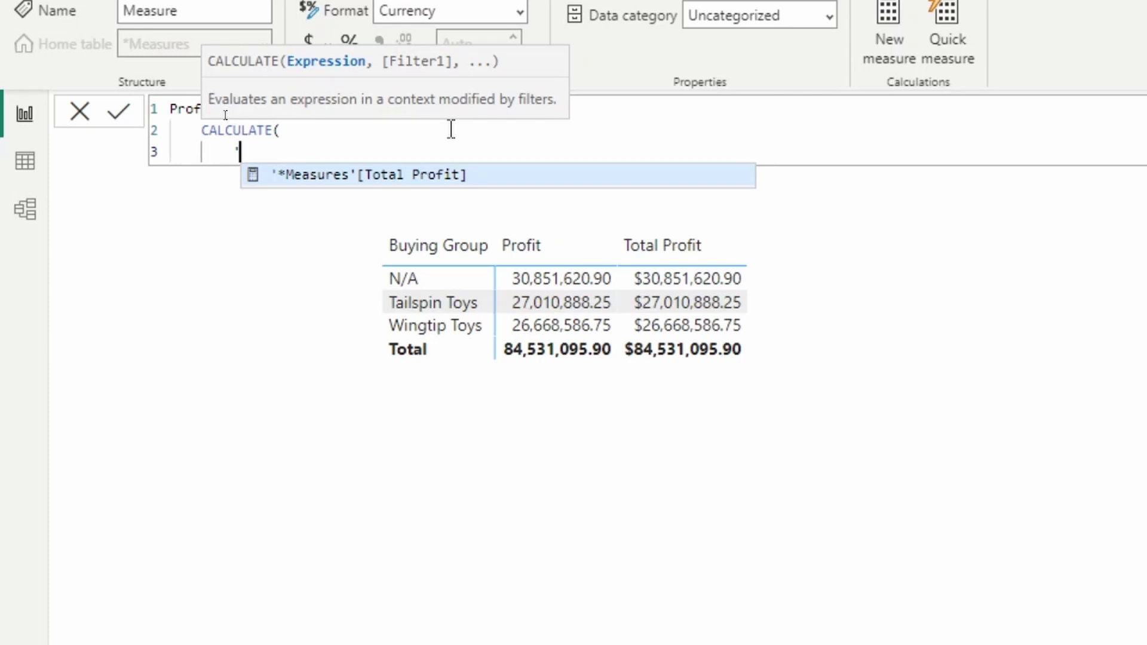
key("Tab")
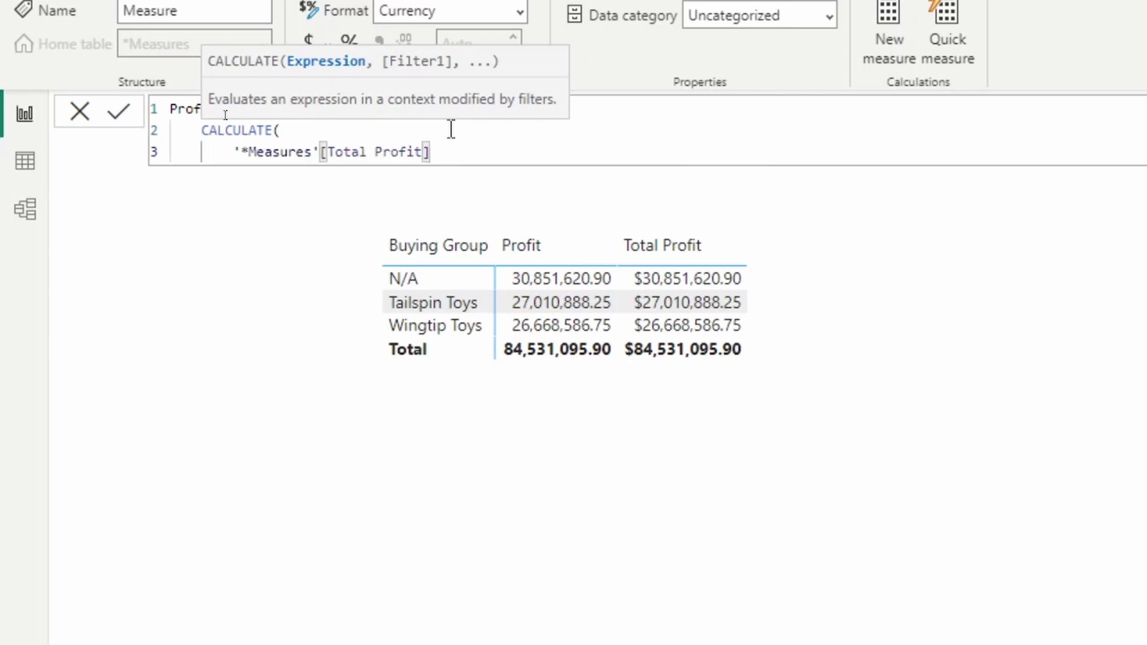
type(")")
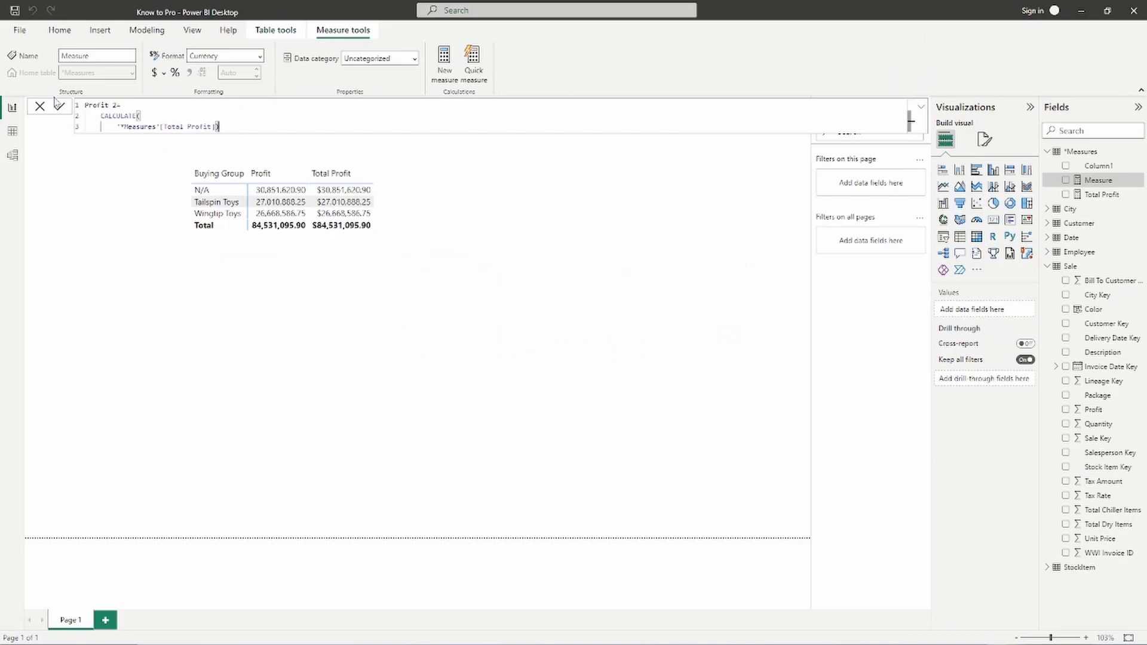
left_click(59, 106)
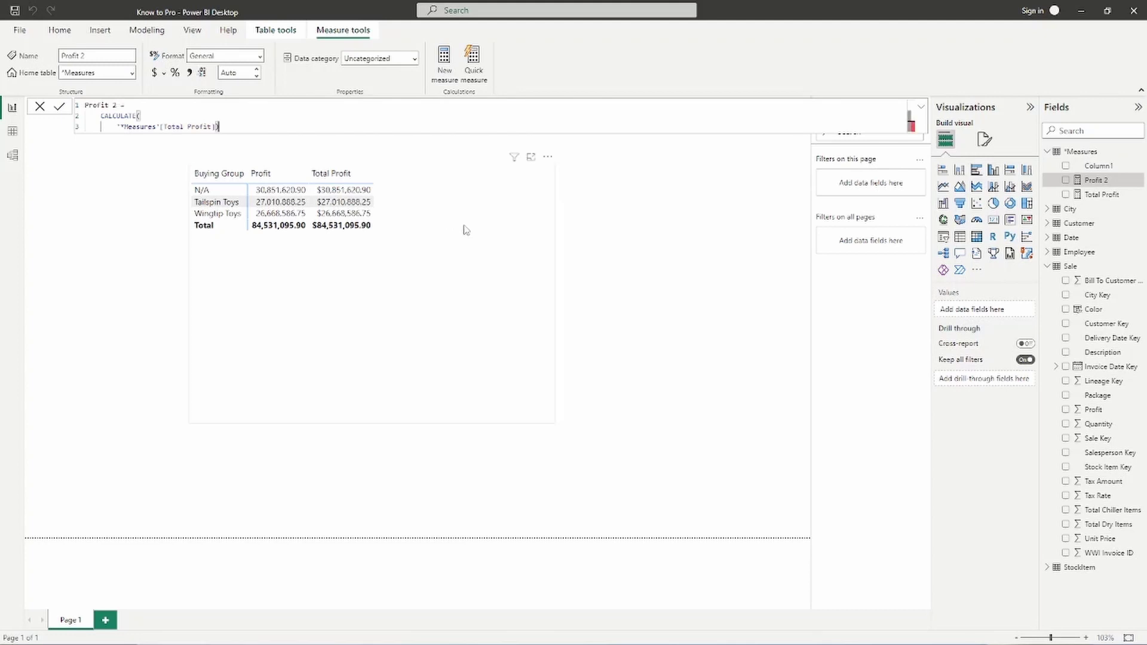
Add the Profit 2 measure to the matrix and format it as $ English (United States) currency.
left_click(463, 231)
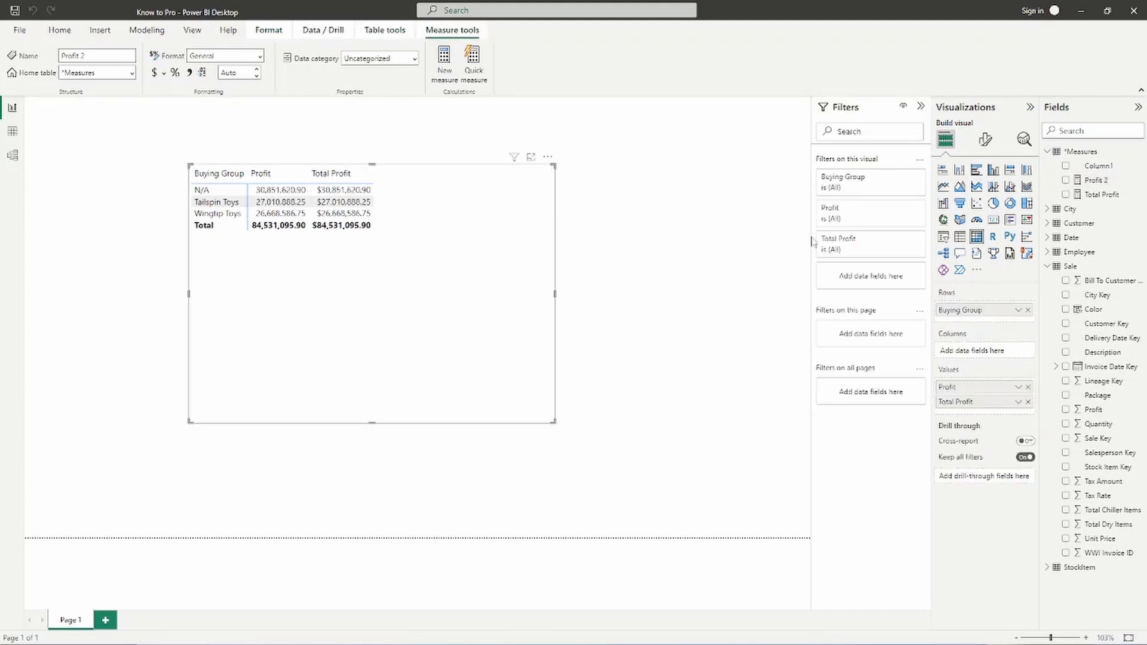
left_click(1066, 180)
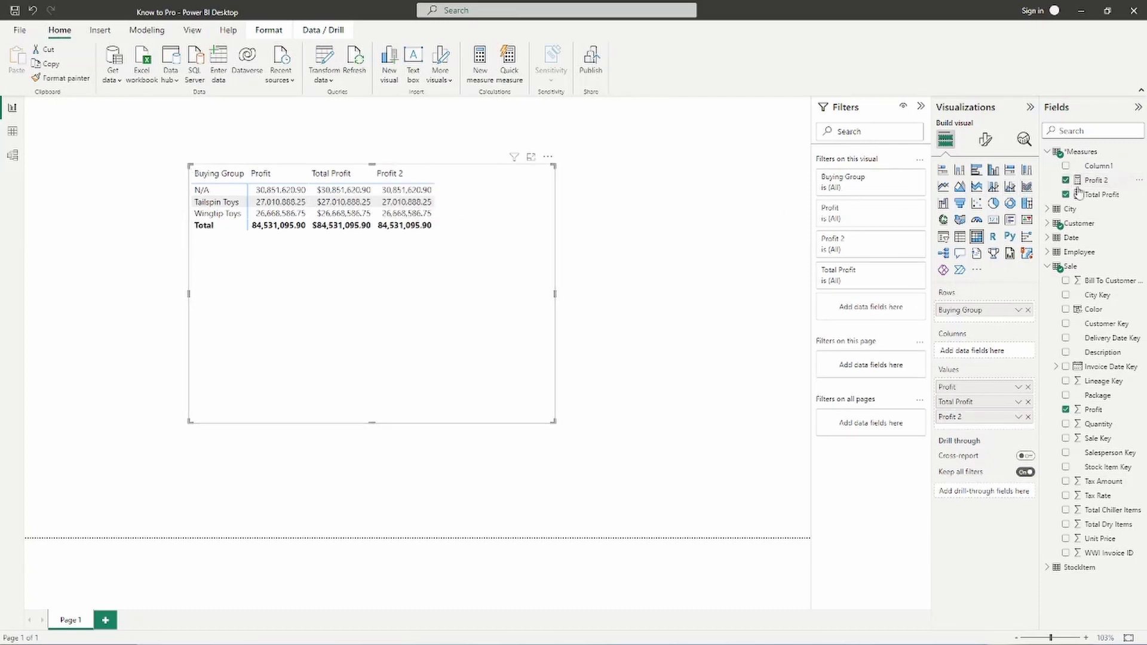
left_click(1098, 181)
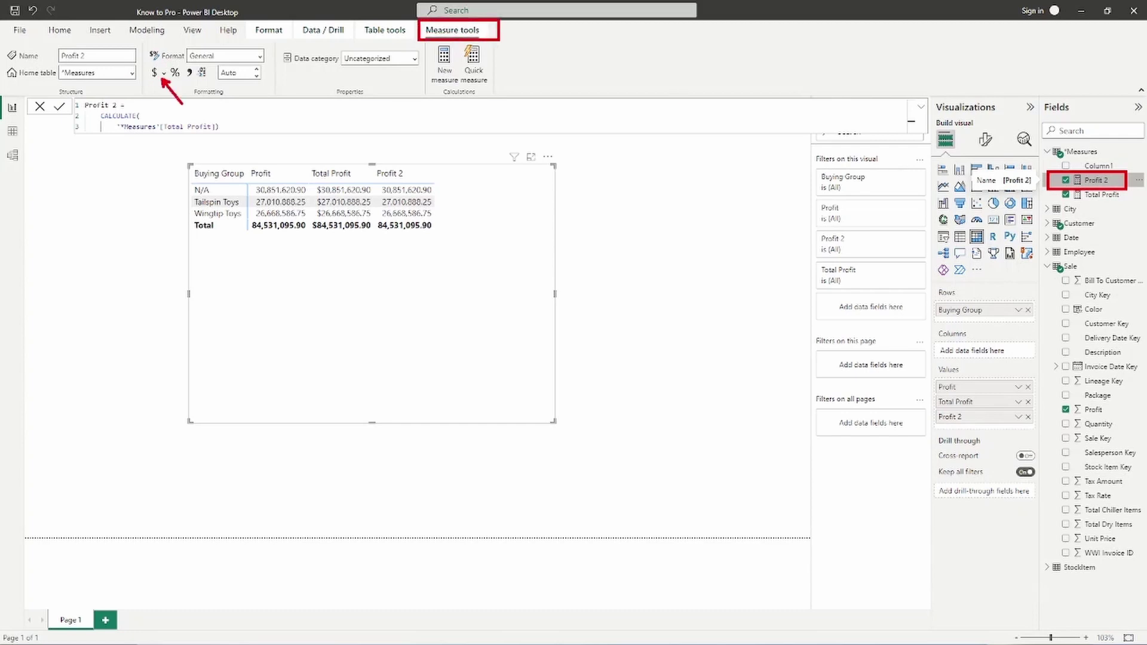
left_click(164, 73)
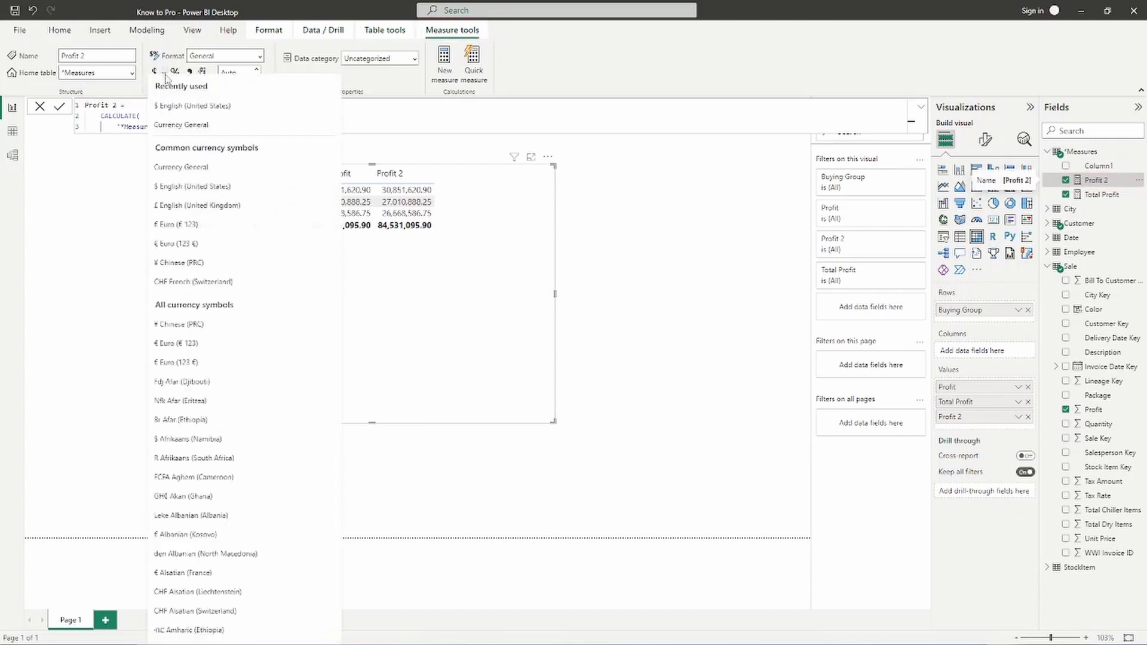
left_click(198, 112)
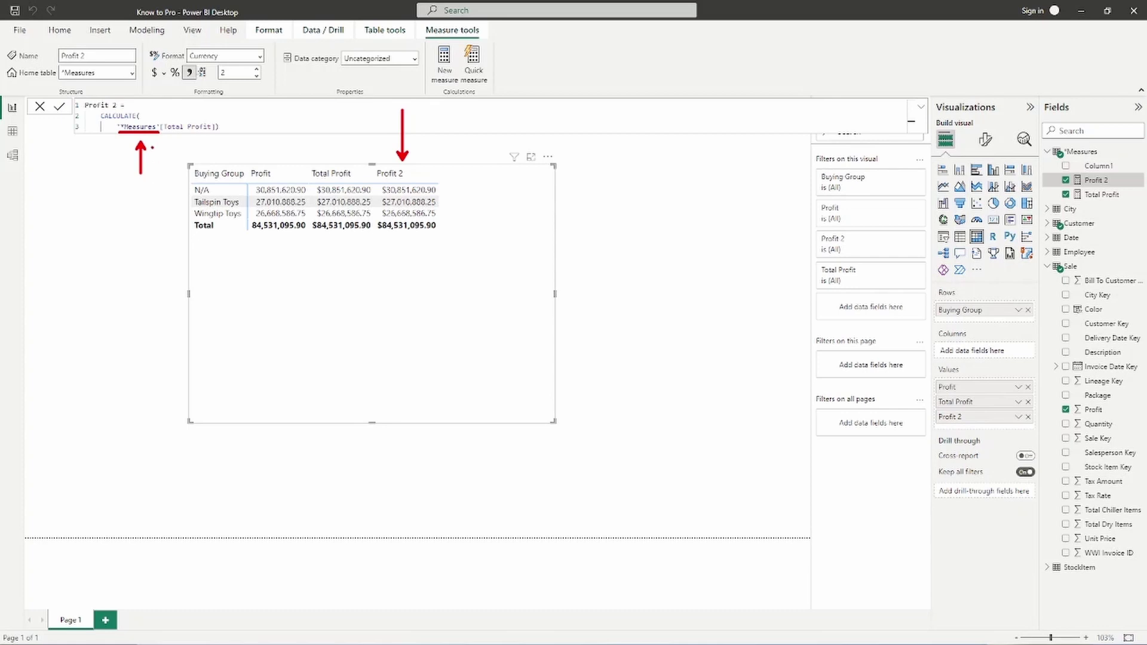
Change the home table of the Total Profit measure to Sale.
left_click(1102, 196)
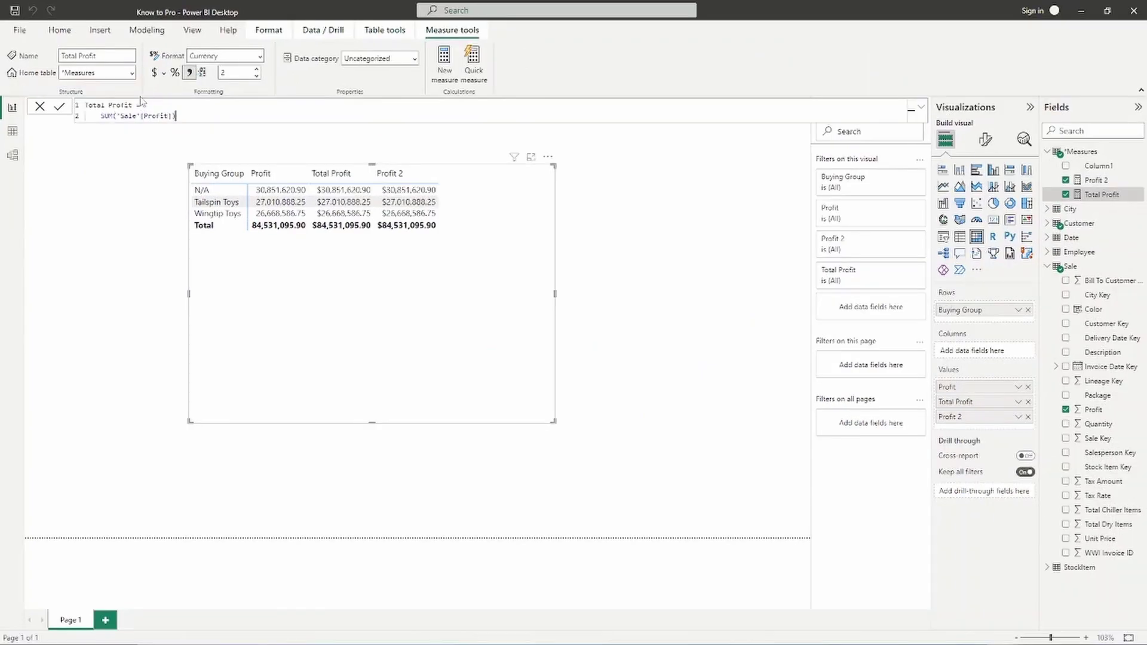
left_click(132, 73)
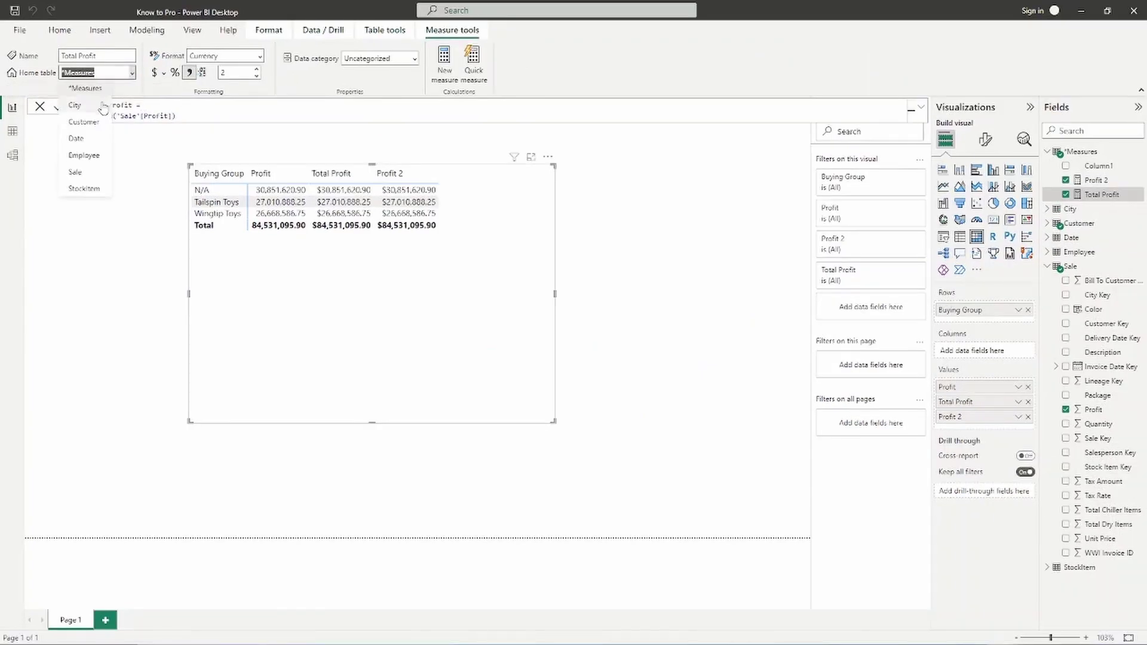
left_click(89, 176)
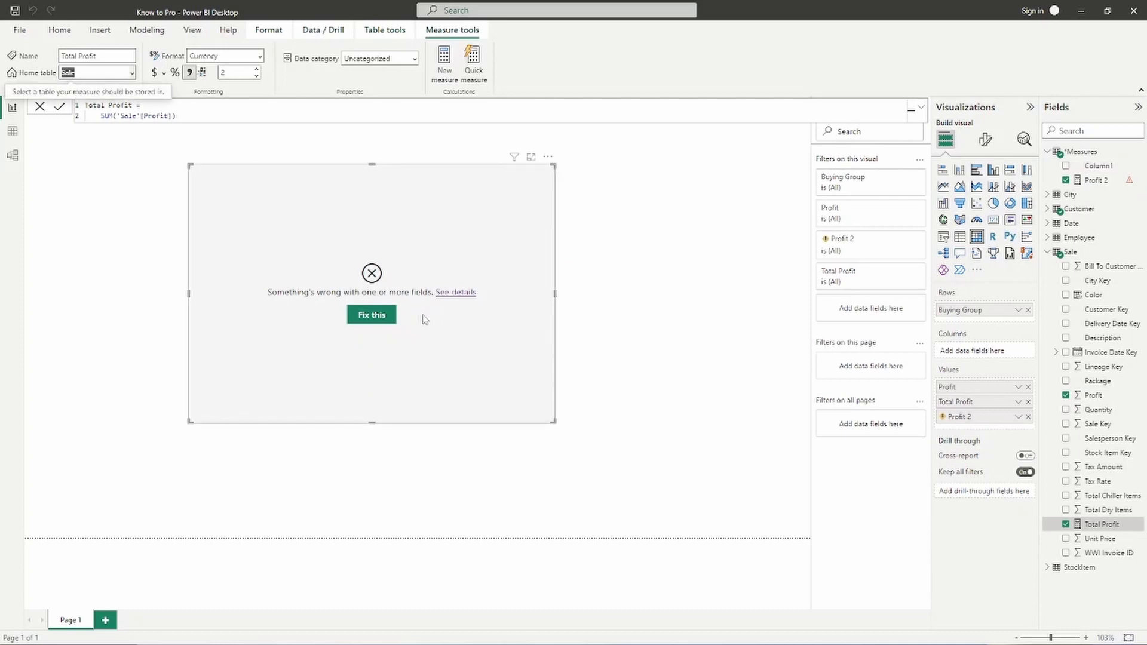
Remove the '*Measures' table prefix from the Profit 2 formula, leaving only [Total Profit] inside CALCULATE, and commit it.
left_click(1095, 180)
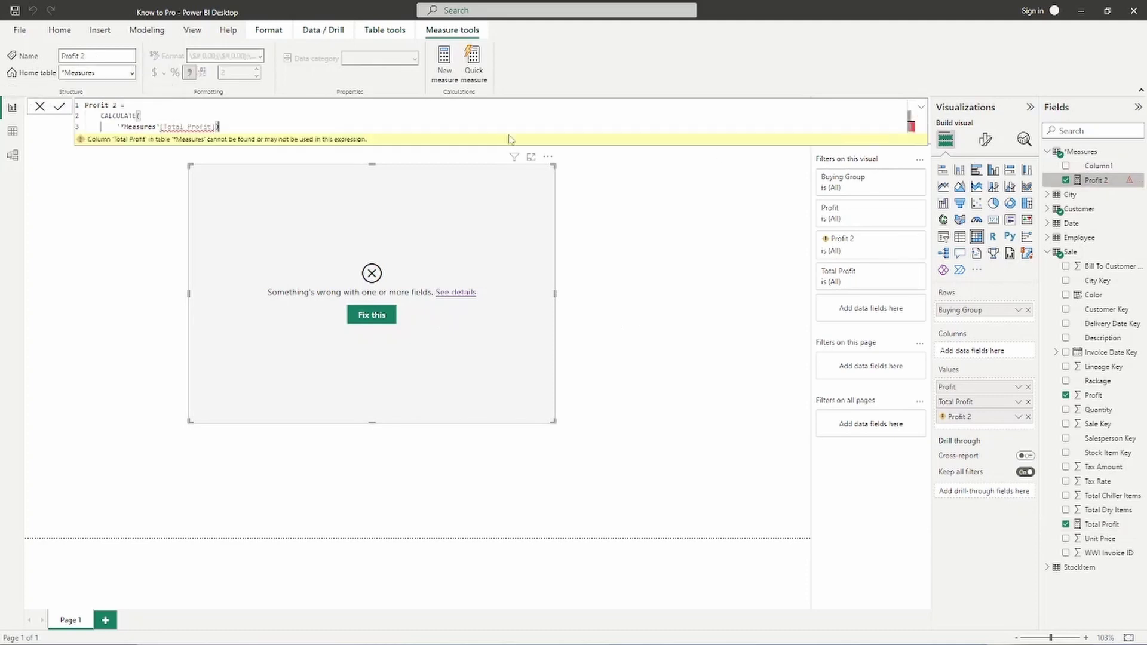
left_click(160, 127)
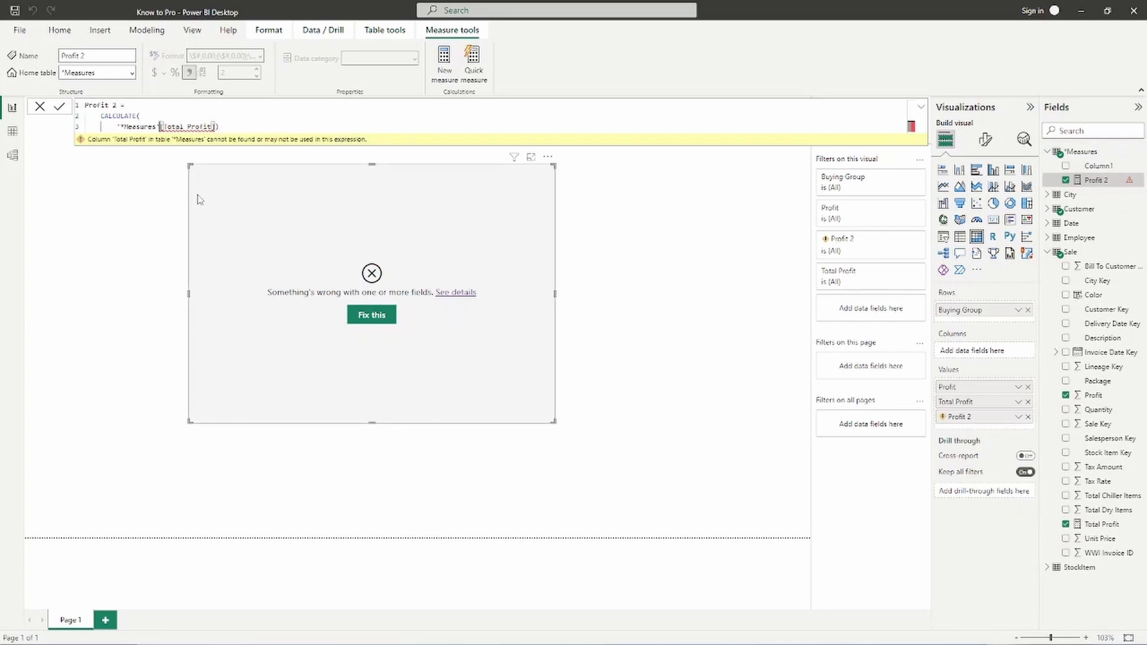
key("BackSpace")
key("BackSpace")
key("BackSpace")
key("BackSpace")
key("BackSpace")
key("BackSpace")
key("BackSpace")
key("BackSpace")
key("BackSpace")
key("BackSpace")
key("BackSpace")
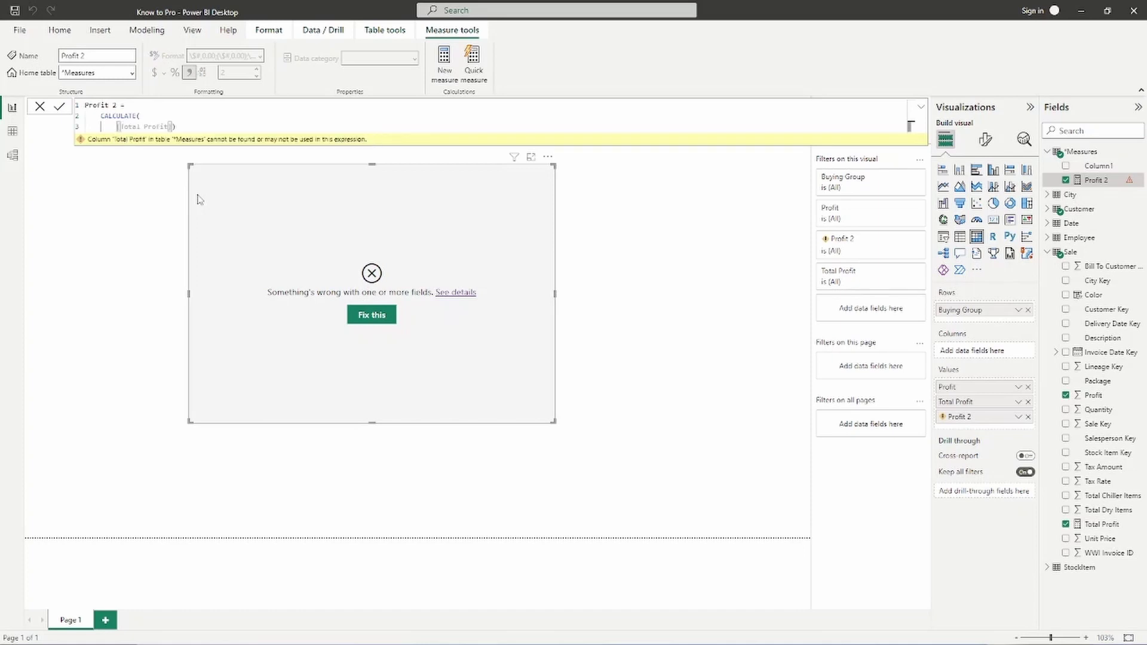
left_click(176, 127)
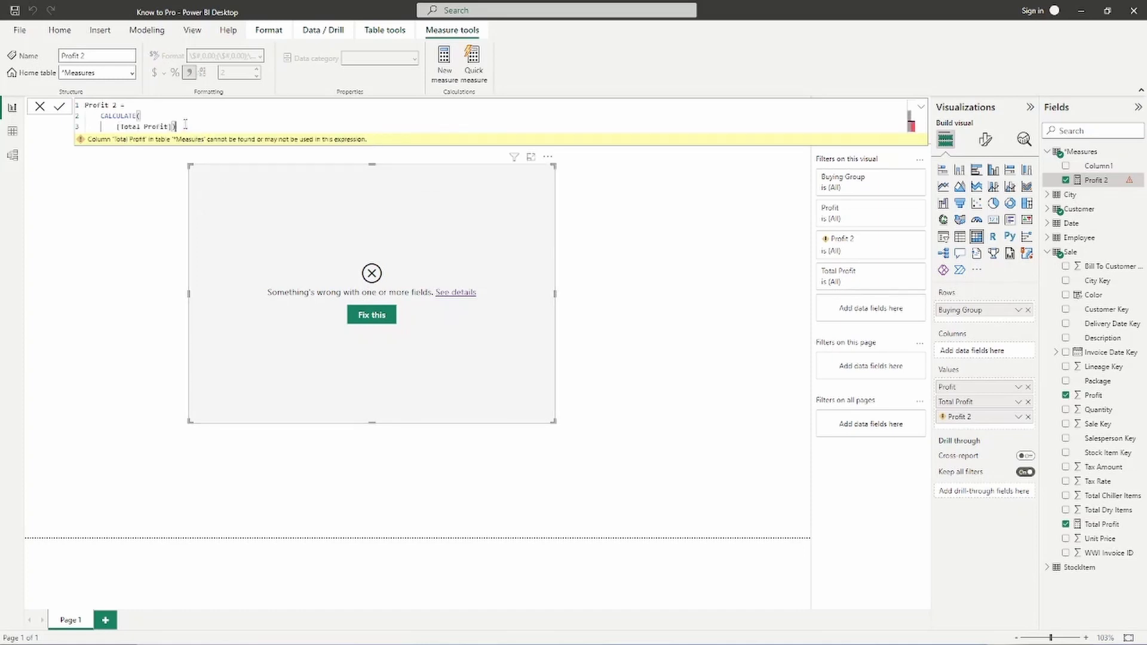
left_click(60, 109)
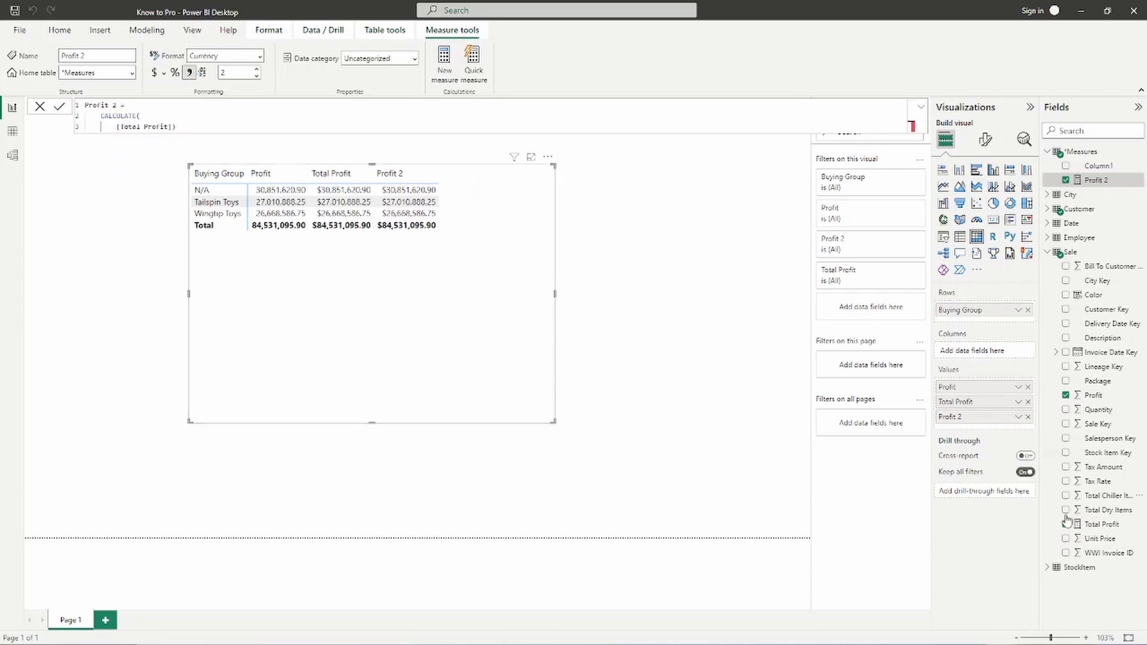
Change the home table of the Total Profit measure back to *Measures.
left_click(1102, 526)
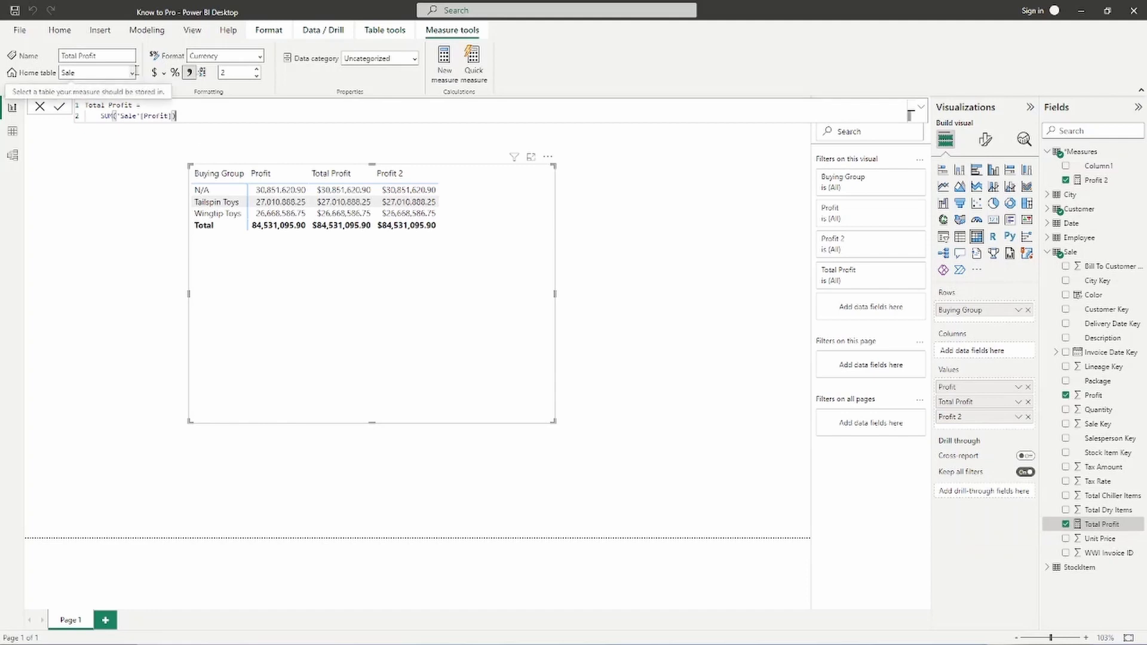
left_click(133, 73)
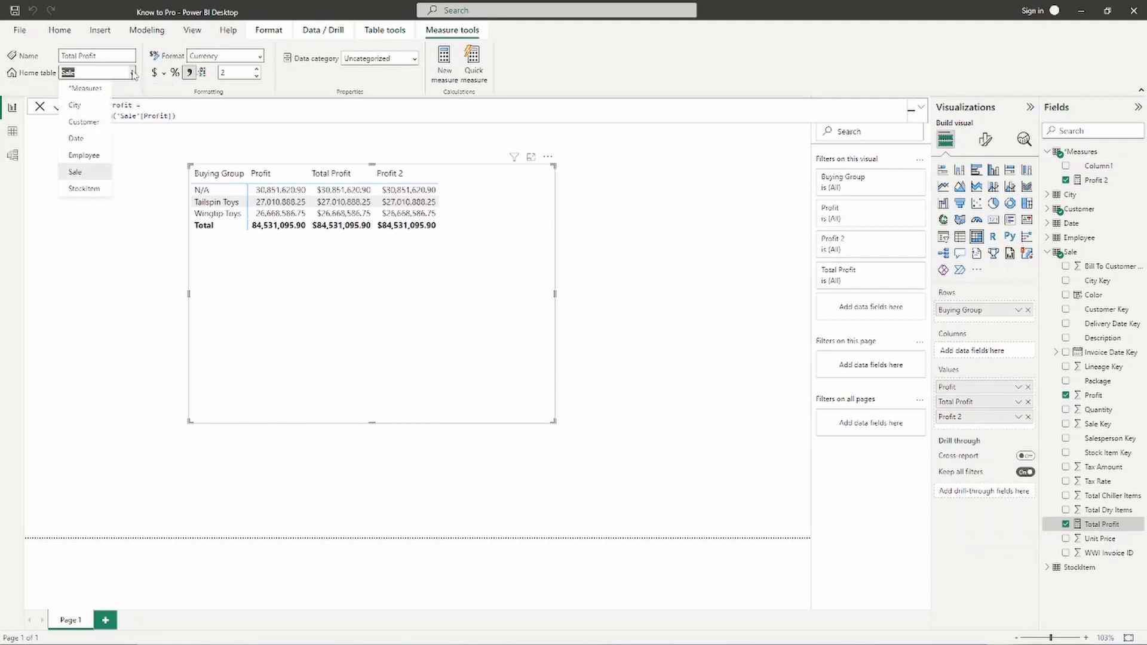
left_click(98, 90)
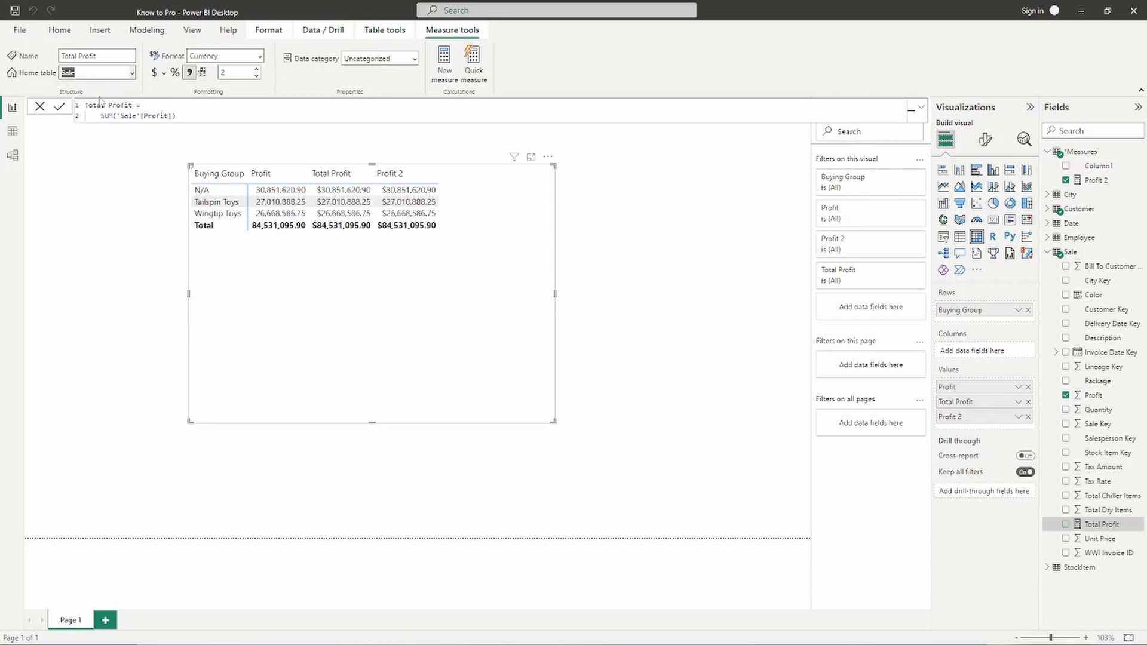